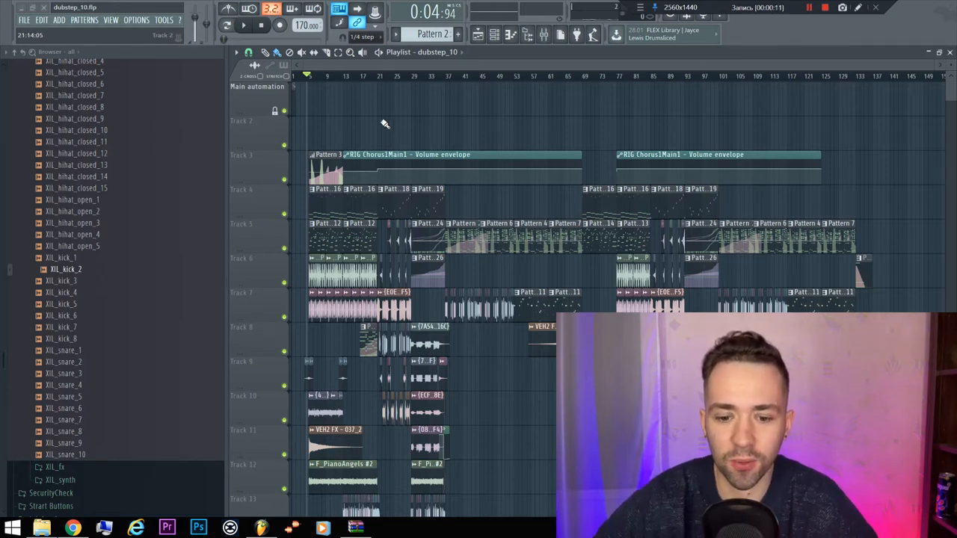
Step: Play the song through, skipping ahead to around bars 21, 35 and 56, then stop playback
key(space)
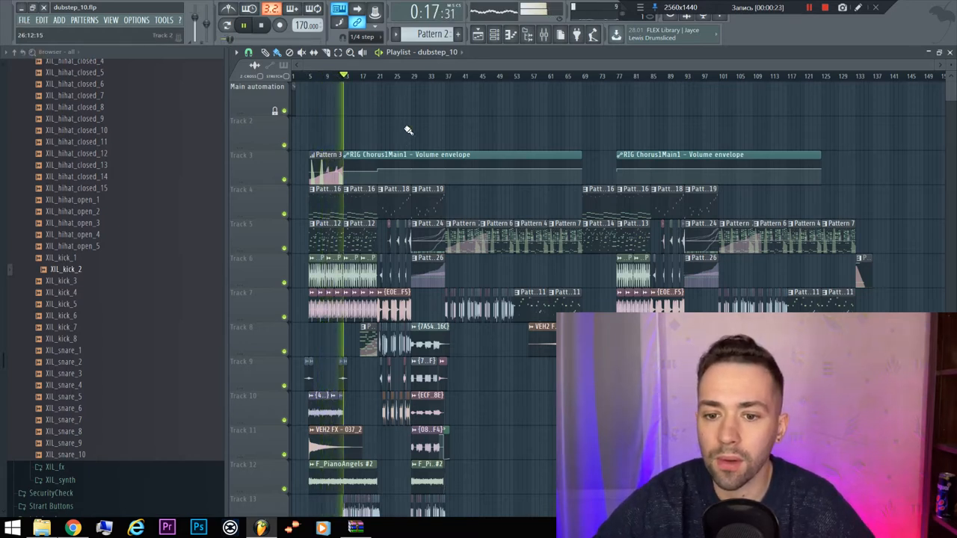
scroll(393, 146, up, 3)
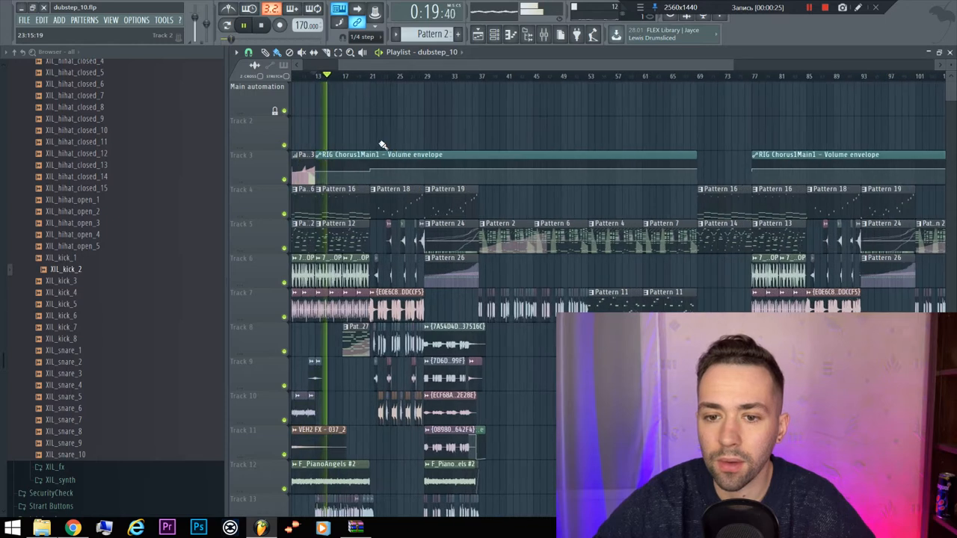
click(364, 77)
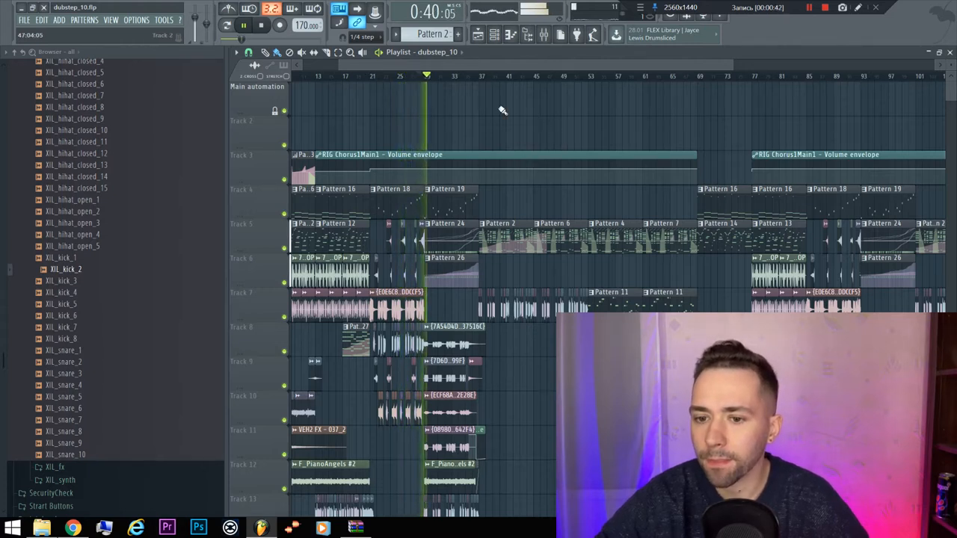
click(471, 77)
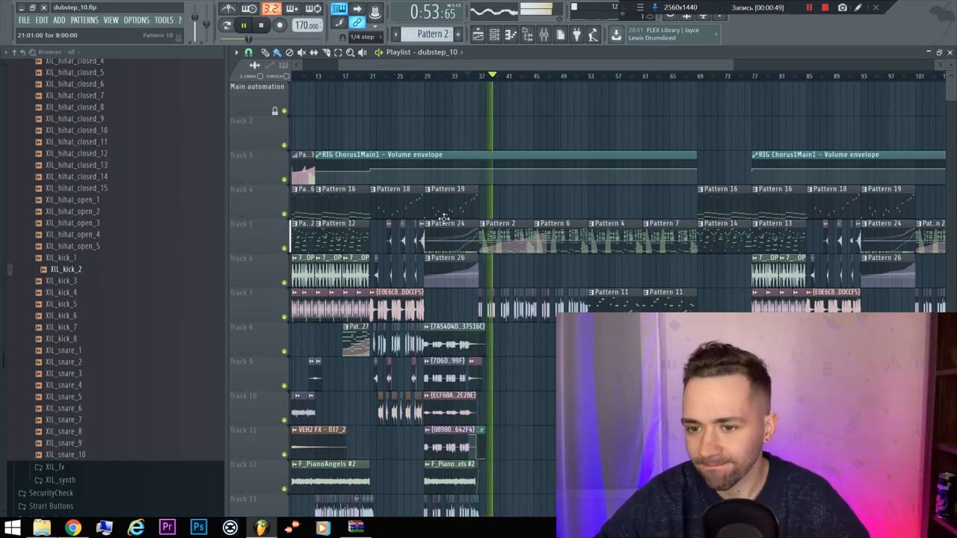
scroll(449, 221, right, 5)
scroll(523, 223, right, 1)
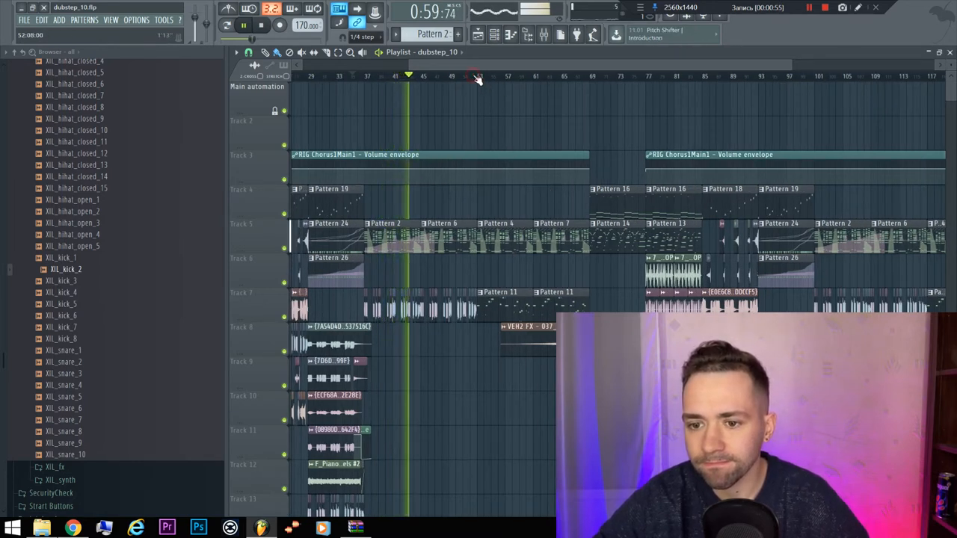
click(476, 77)
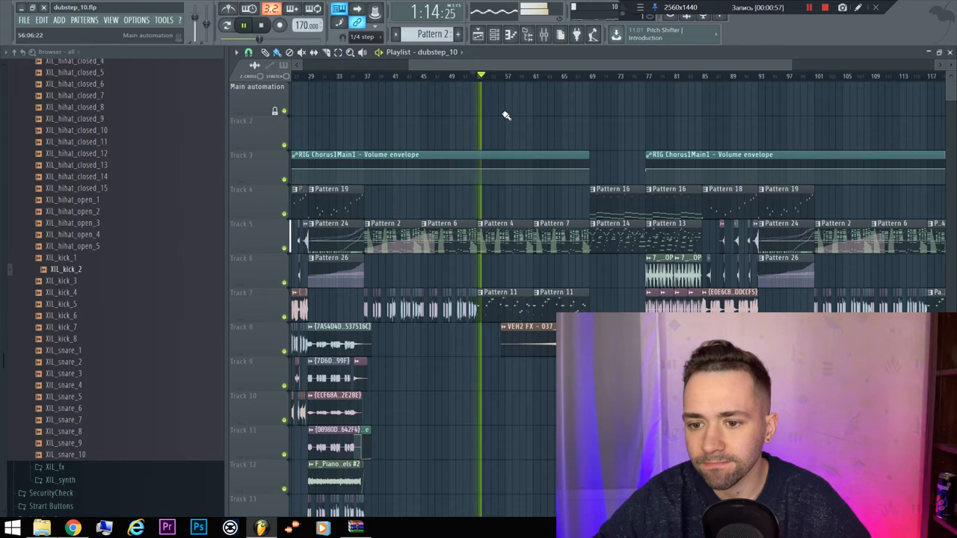
scroll(630, 209, down, 2)
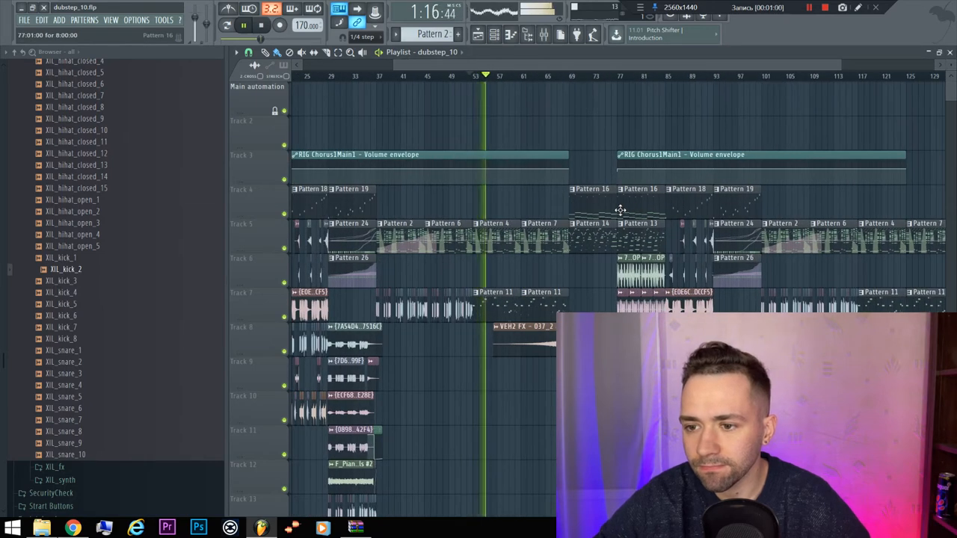
scroll(630, 210, up, 2)
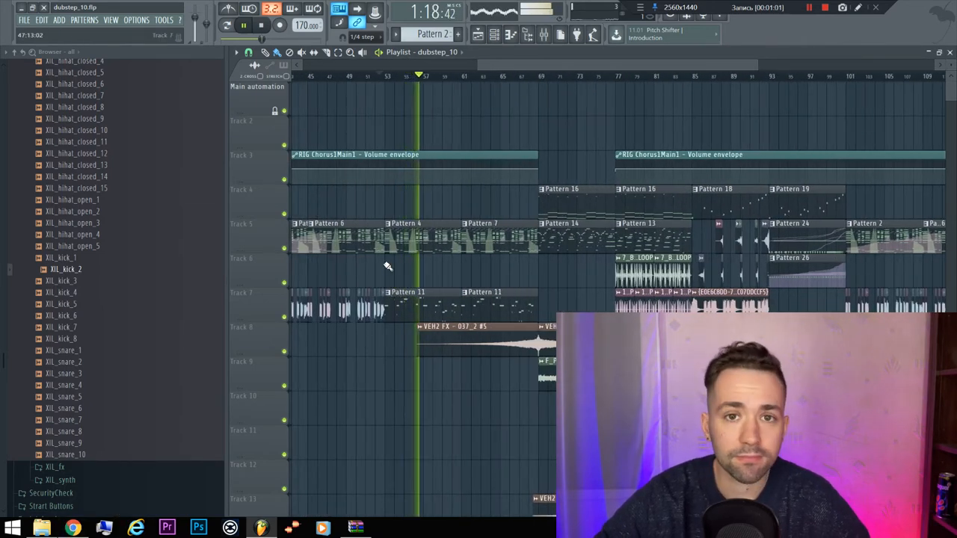
key(space)
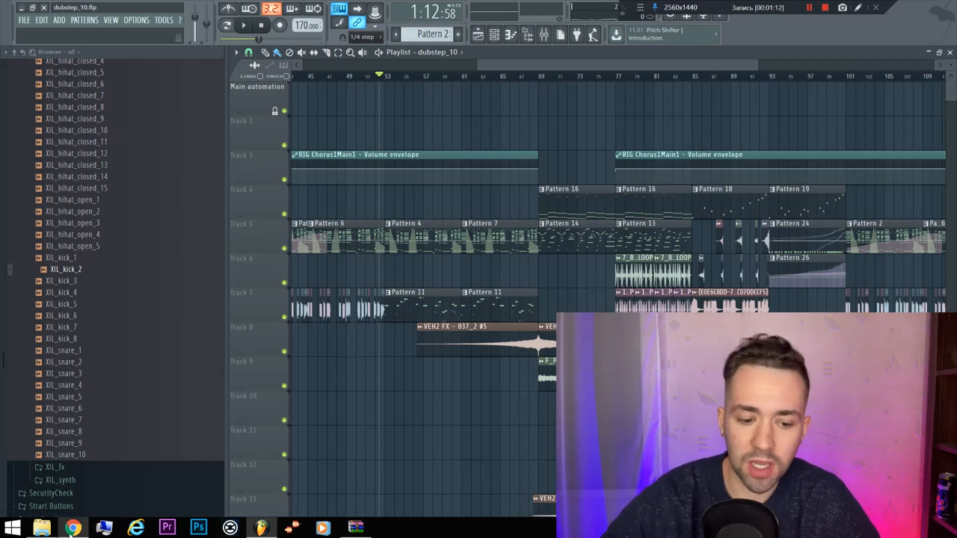
click(73, 527)
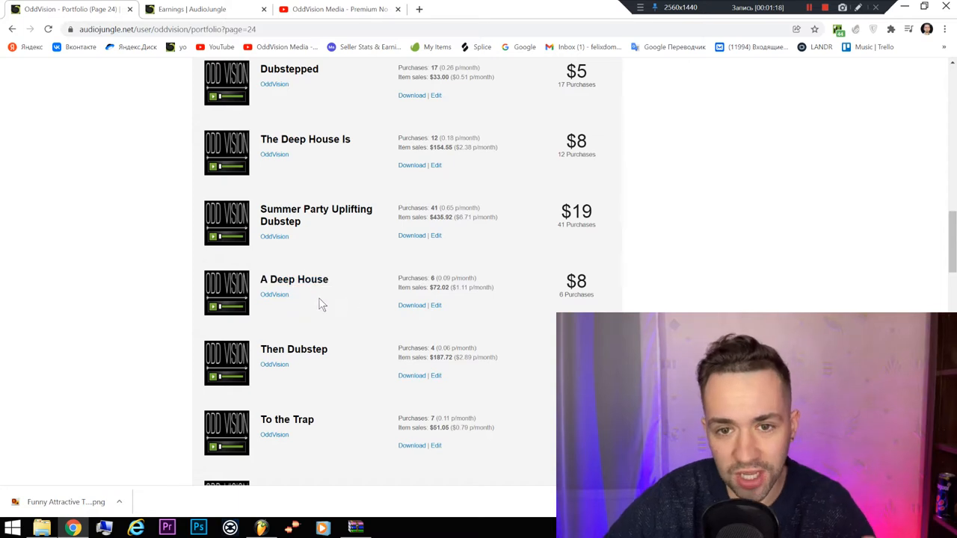
scroll(284, 280, up, 1)
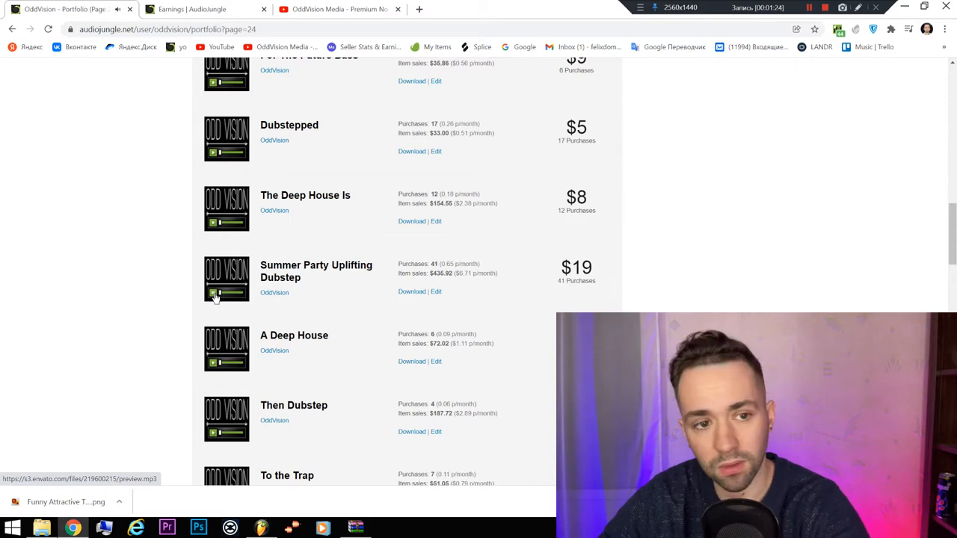
key(XF86AudioLowerVolume)
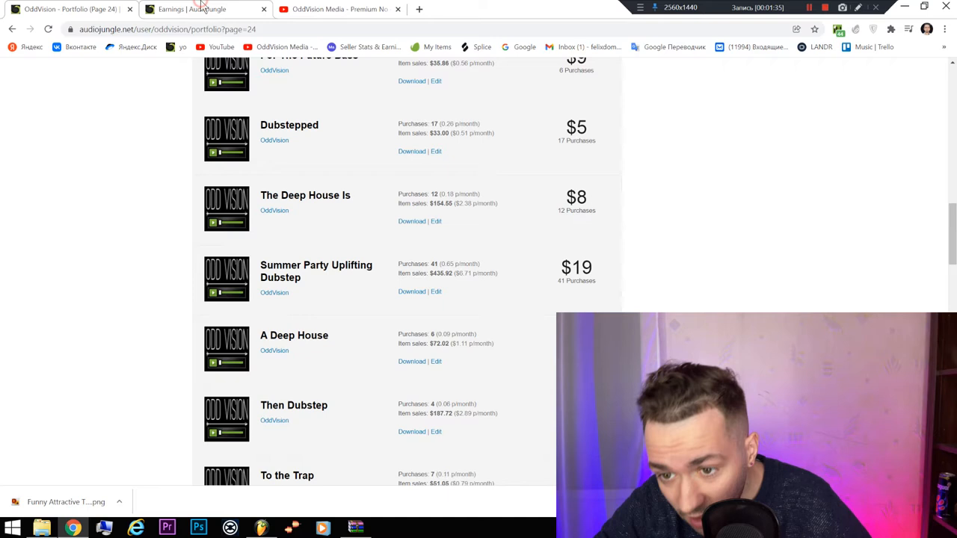
click(200, 8)
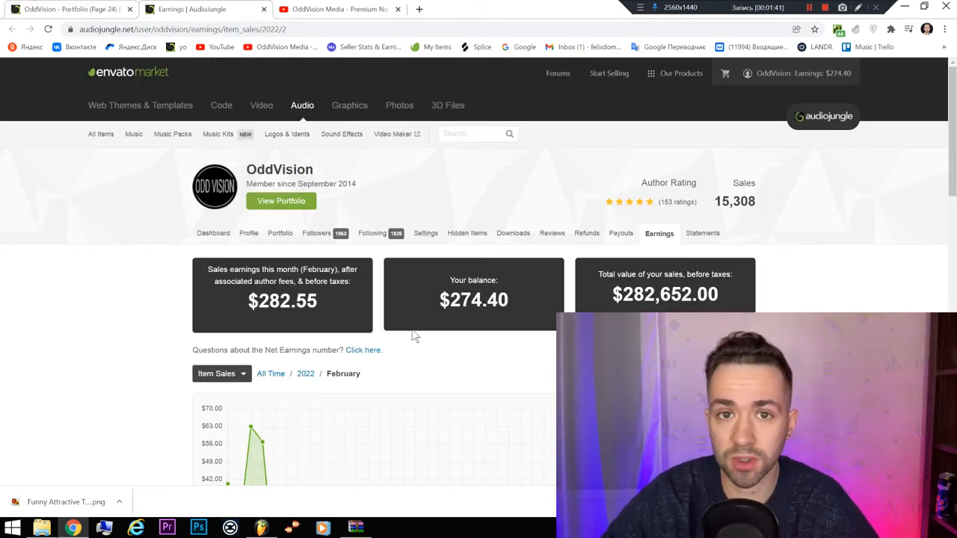
key(ctrl+shift+Tab)
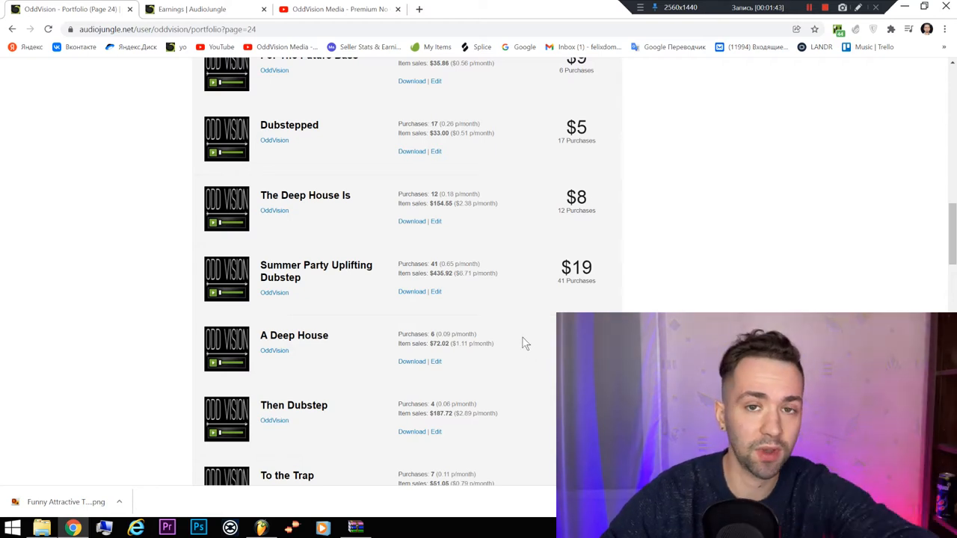
Step: Hide the browser to return to FL Studio, briefly showing and closing the channel rack
click(910, 7)
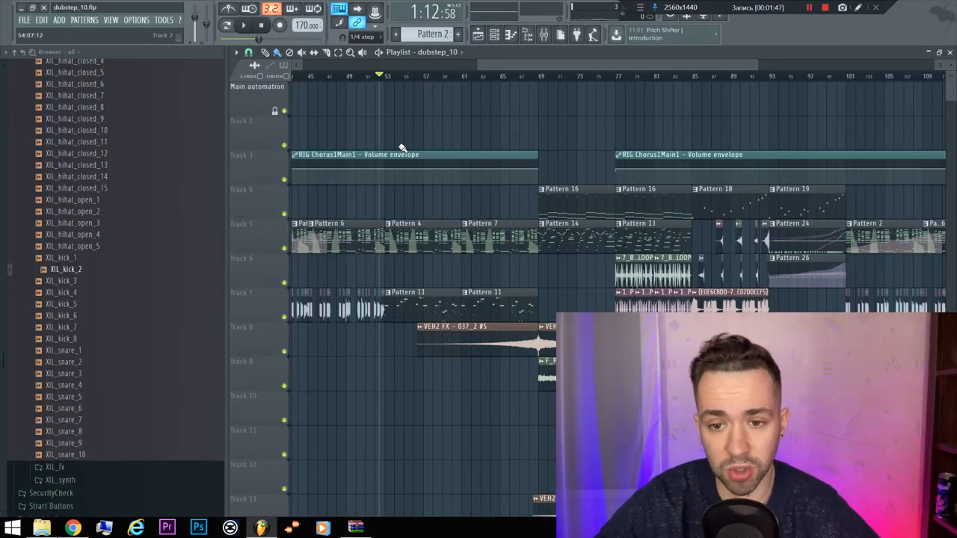
click(496, 35)
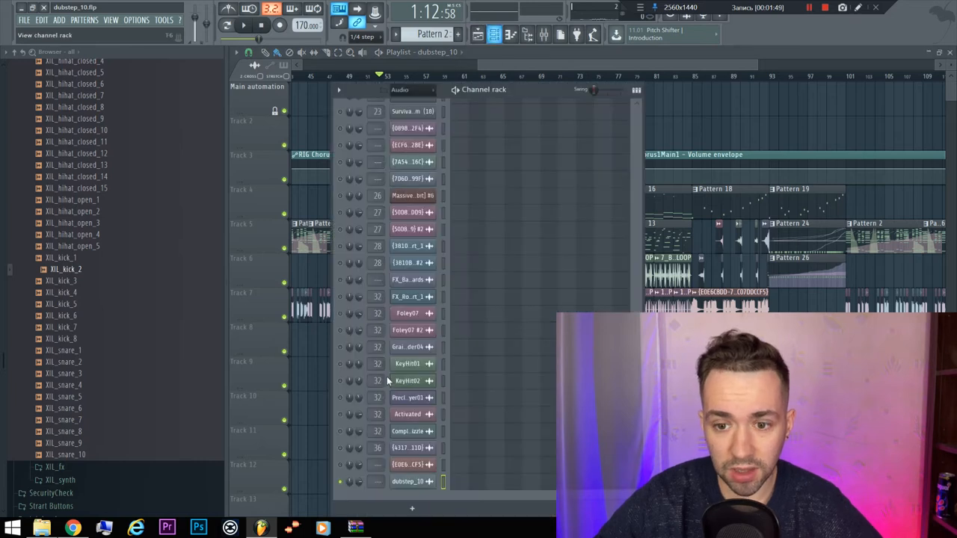
click(317, 362)
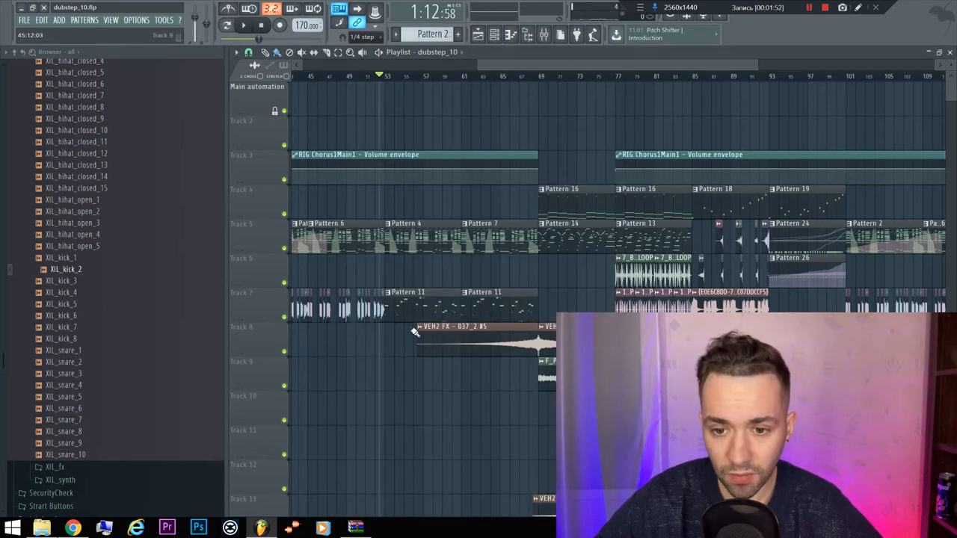
scroll(321, 314, down, 4)
scroll(319, 269, up, 3)
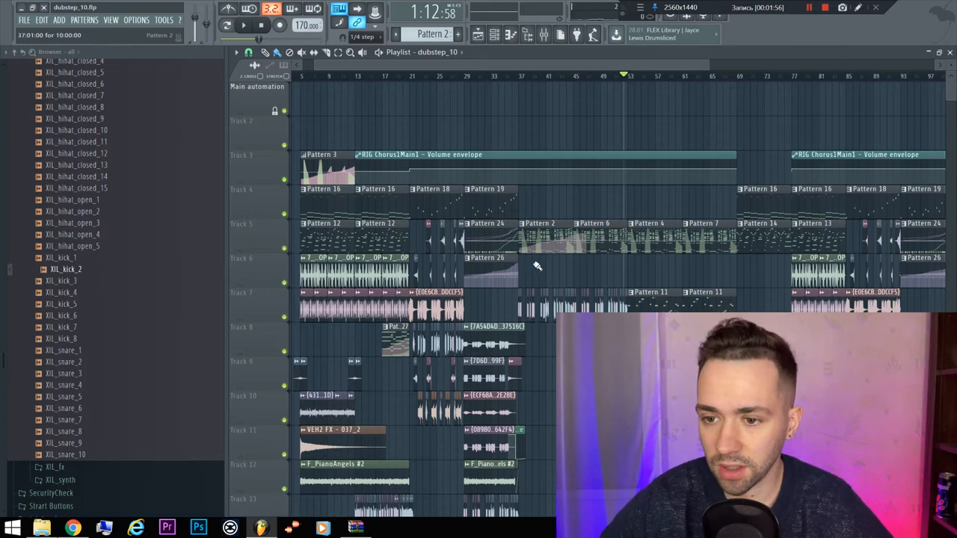
Step: Open the XIL_kick_2 pattern's piano roll, then show the channel rack with F6 instead
double_click(557, 246)
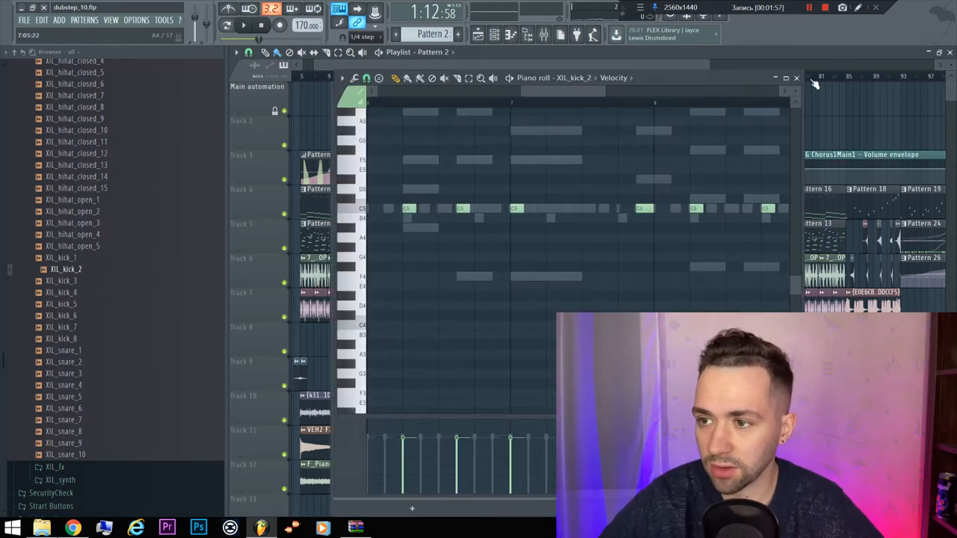
key(F6)
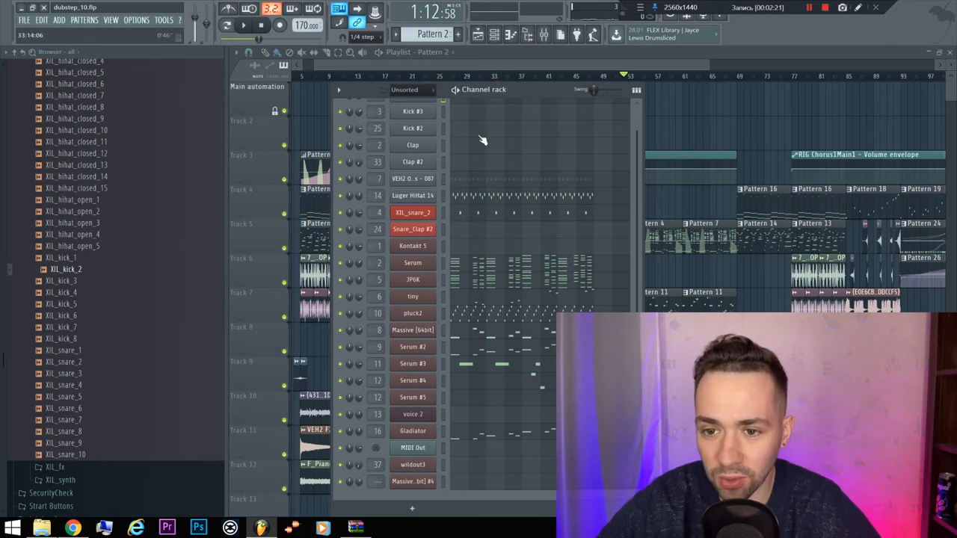
scroll(463, 201, up, 1)
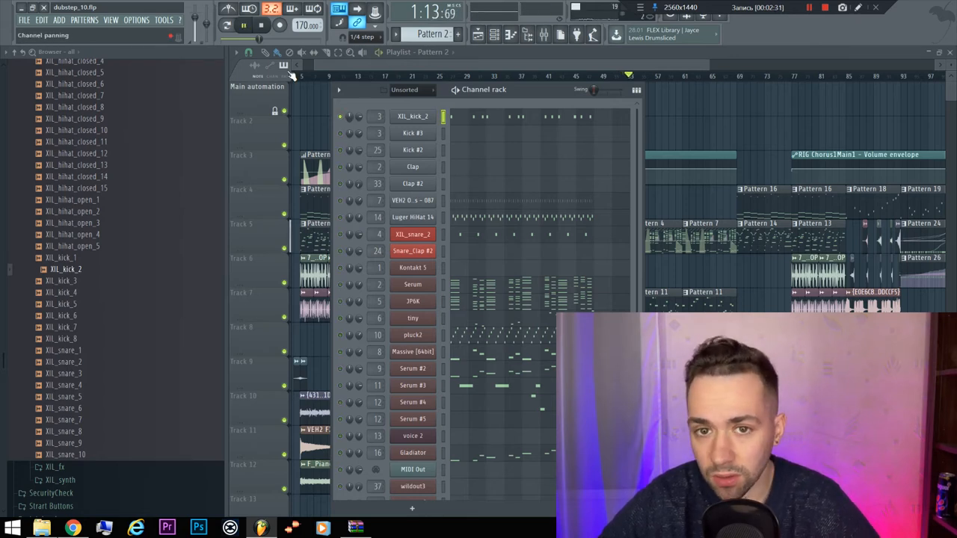
Step: Play the current pattern alone, briefly viewing the Serum channel's notes while it plays
click(228, 26)
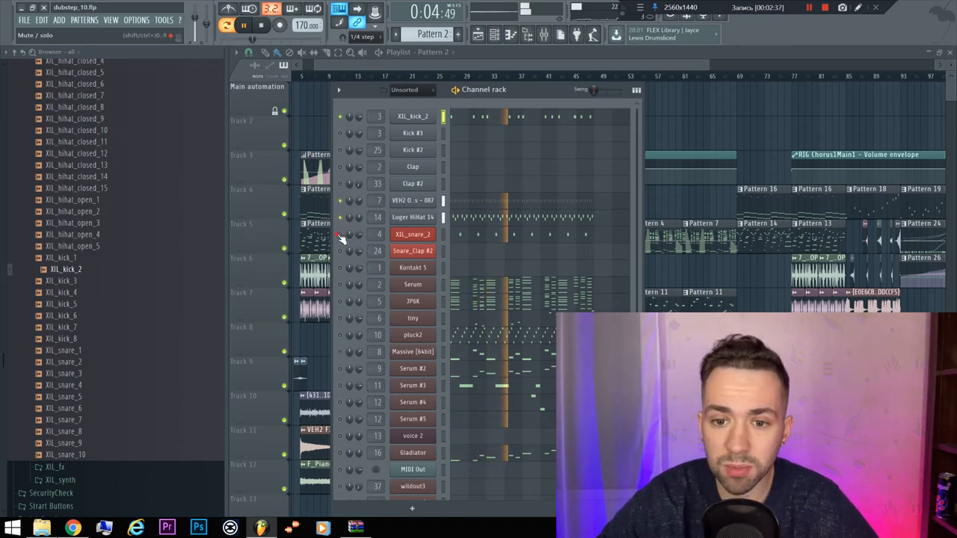
key(space)
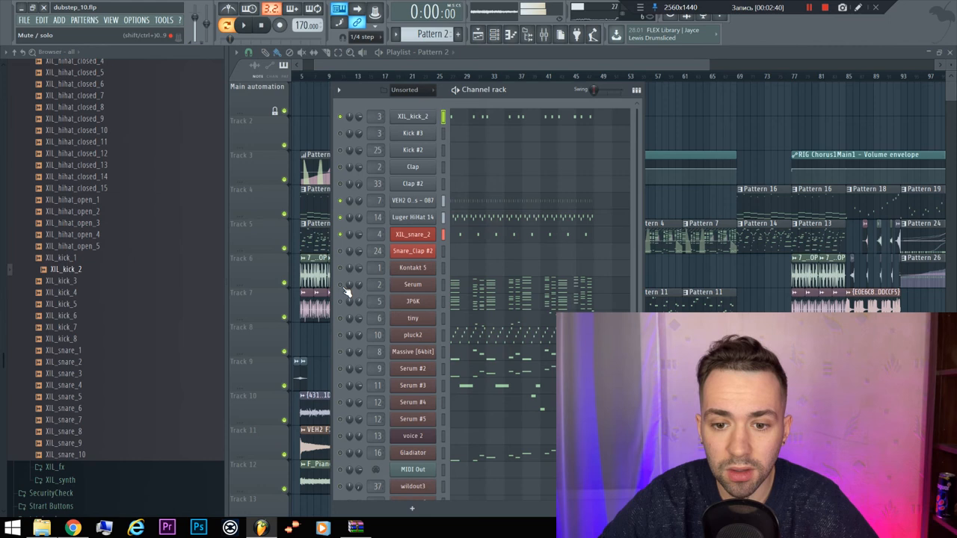
key(space)
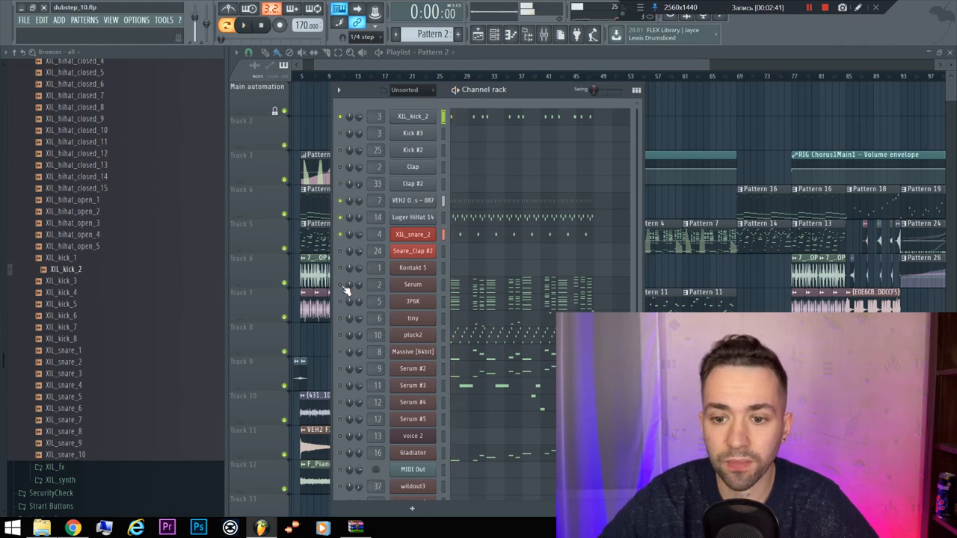
click(502, 292)
key(space)
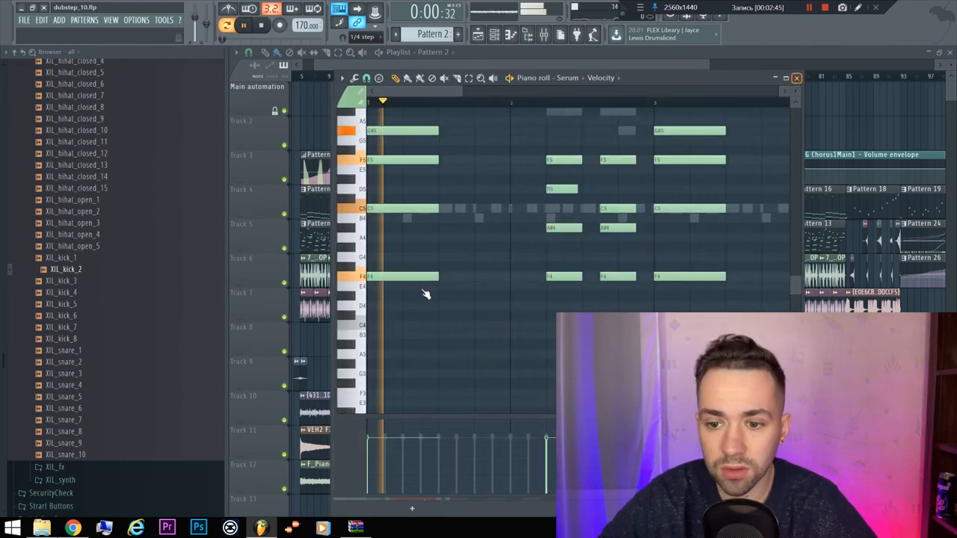
click(802, 80)
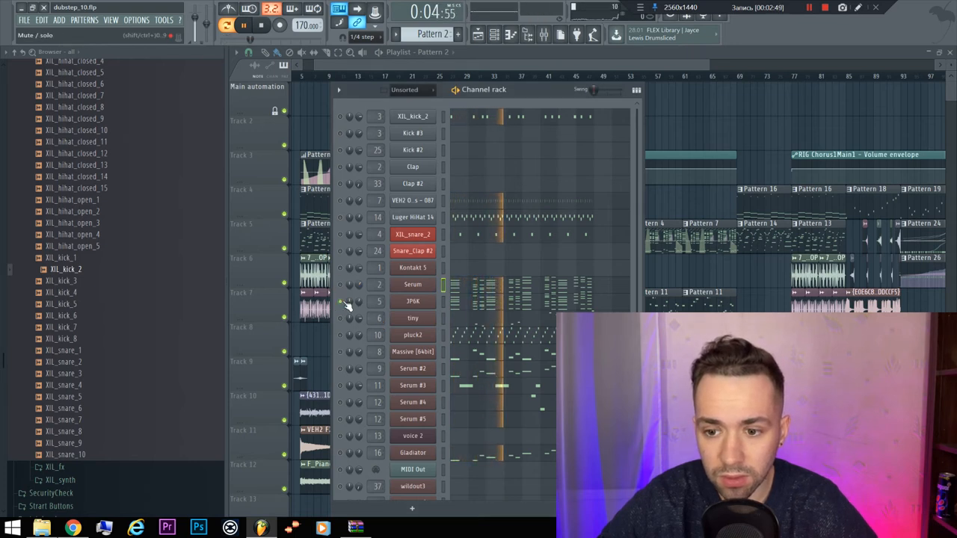
key(space)
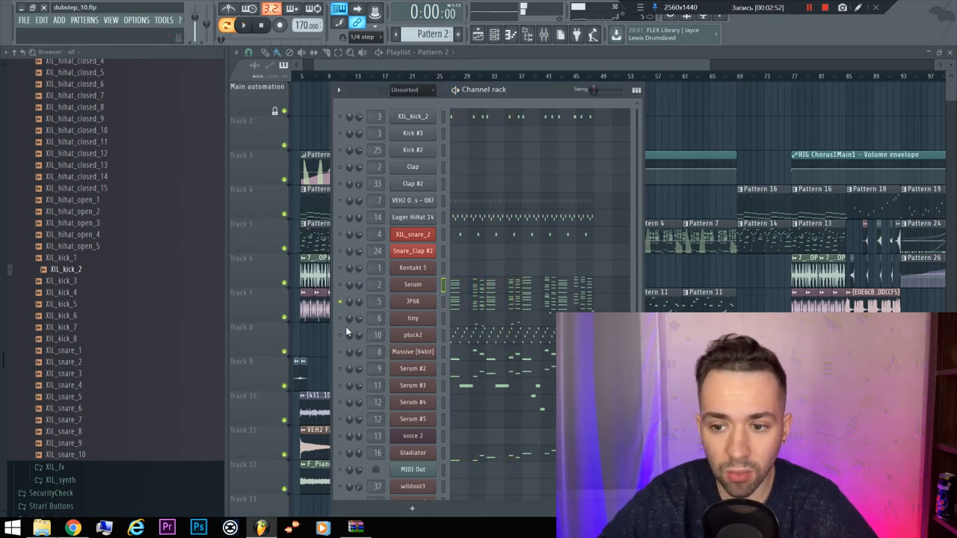
Step: Unmute the pluck2 and Massive [64bit] channels and audition the pattern with each added
click(340, 335)
key(space)
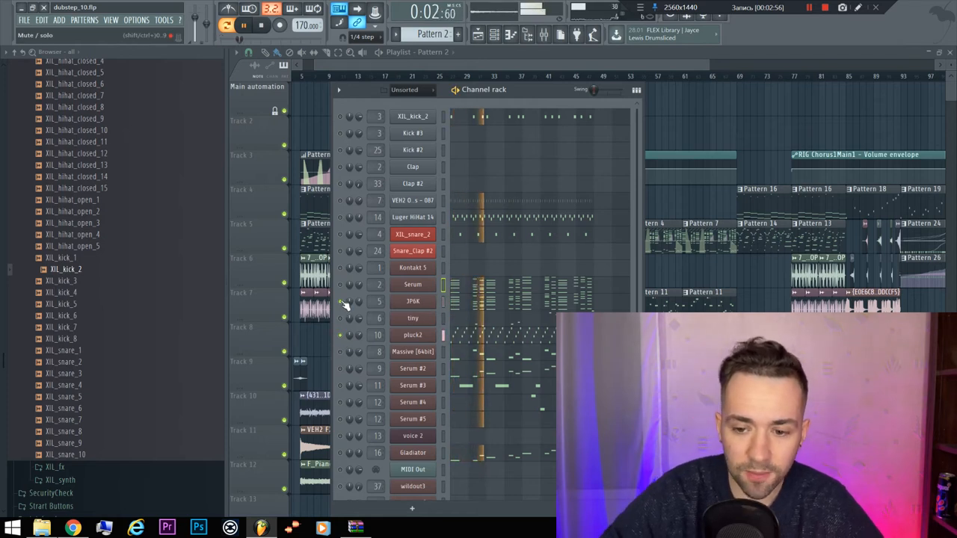
key(space)
click(341, 352)
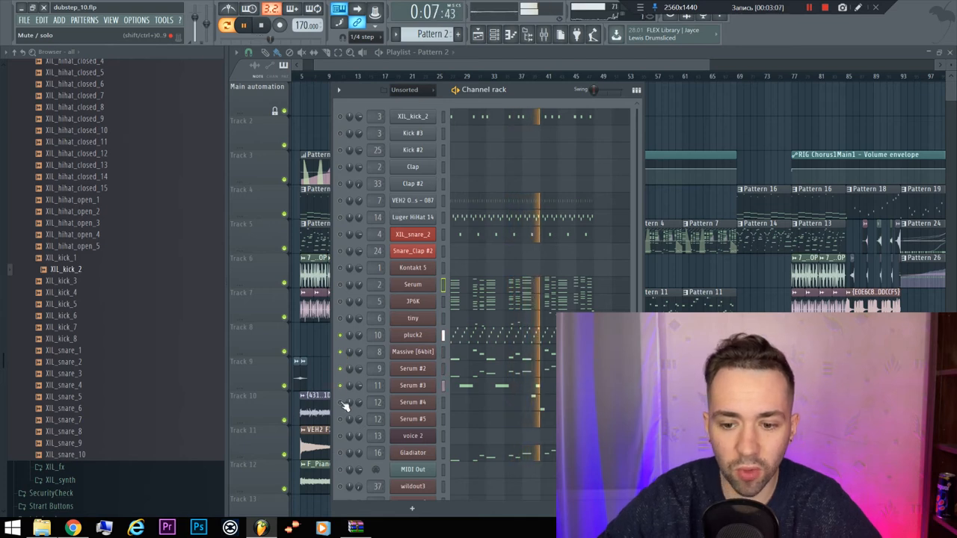
key(space)
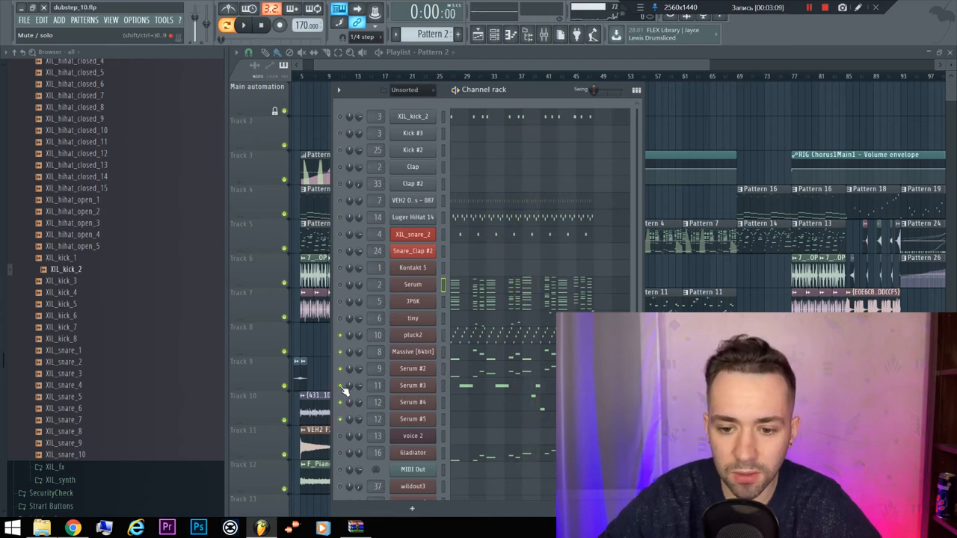
Step: Play the pattern a couple more times with all channels active, ending with playback stopped
key(space)
key(super)
key(super)
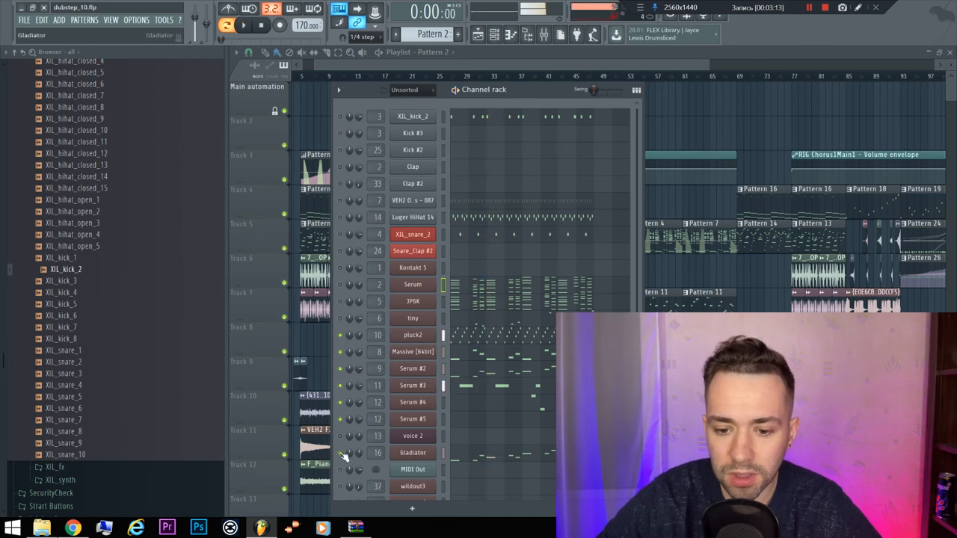
key(space)
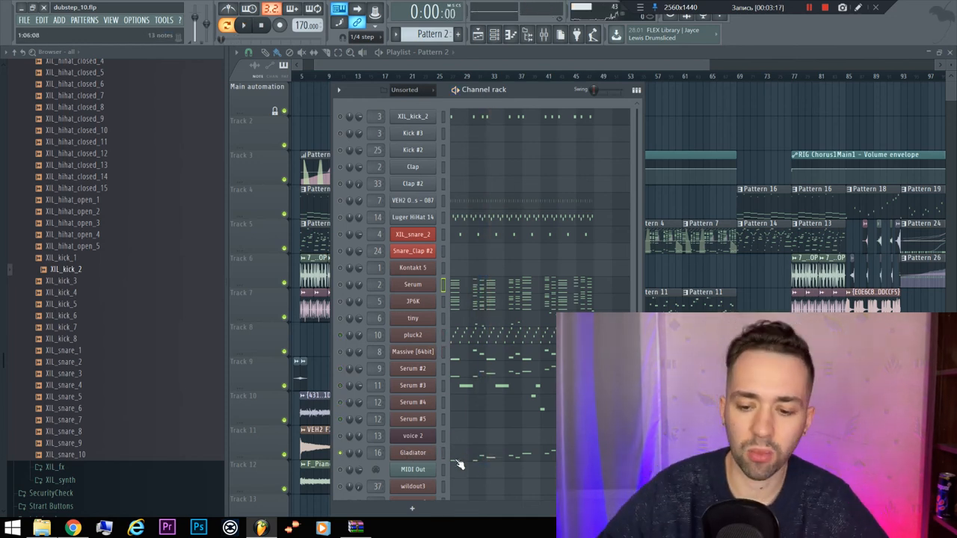
key(space)
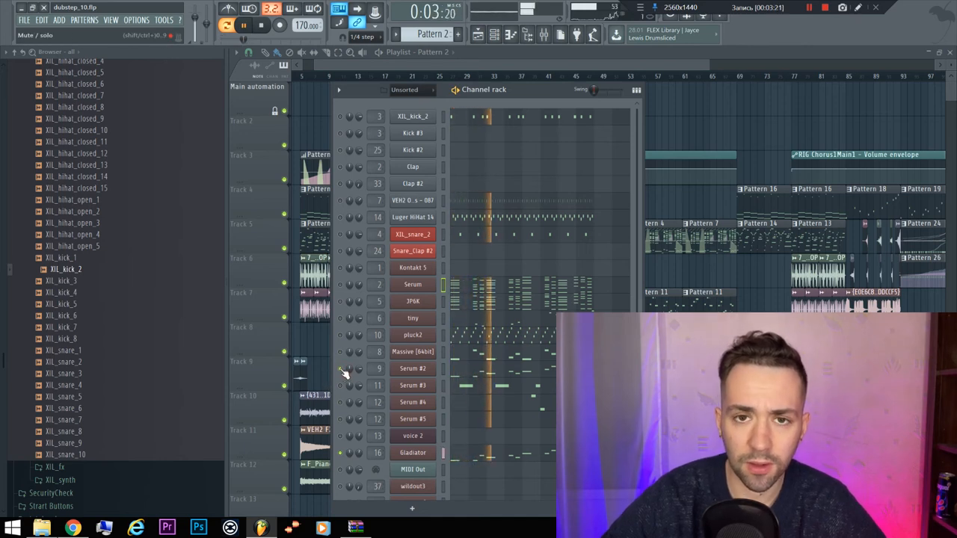
scroll(345, 372, down, 1)
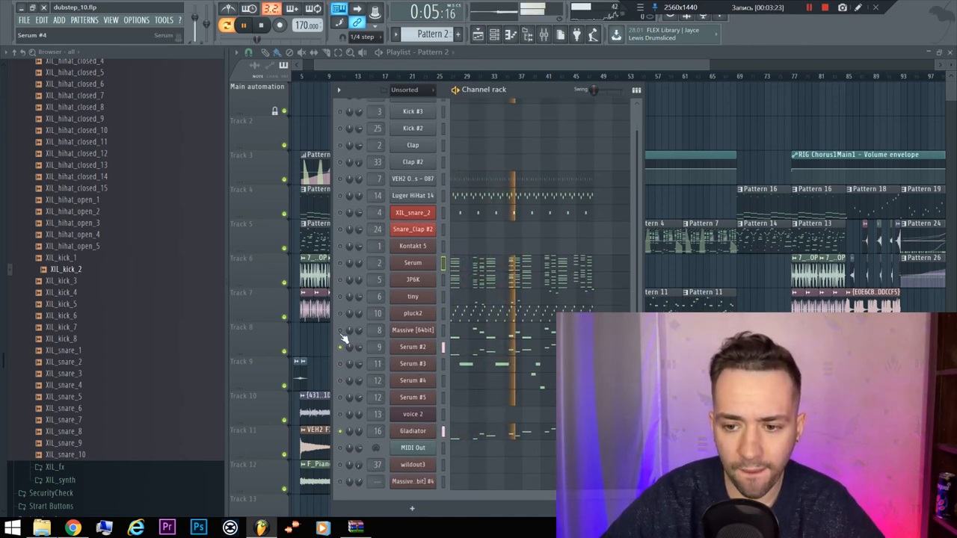
key(space)
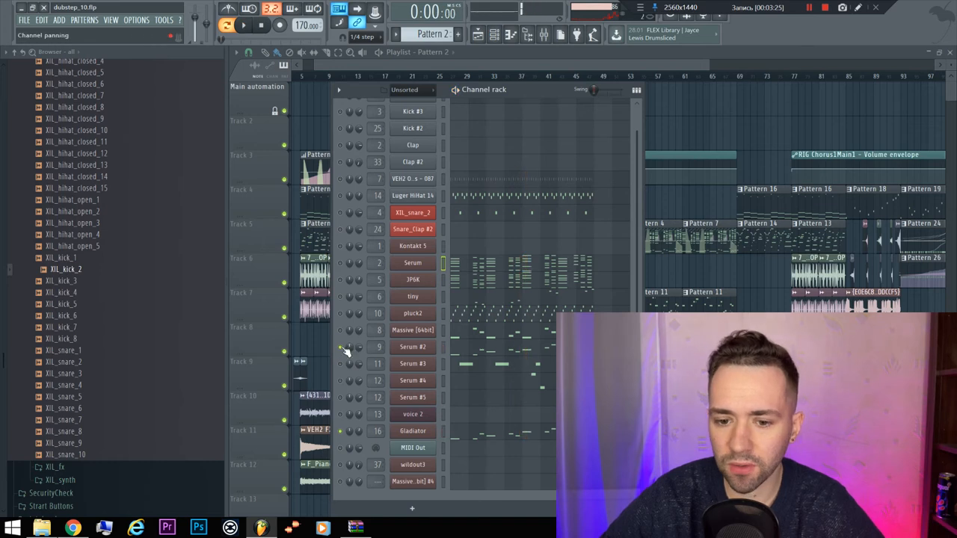
Step: Close the channel rack to reveal the full arrangement playlist
click(701, 121)
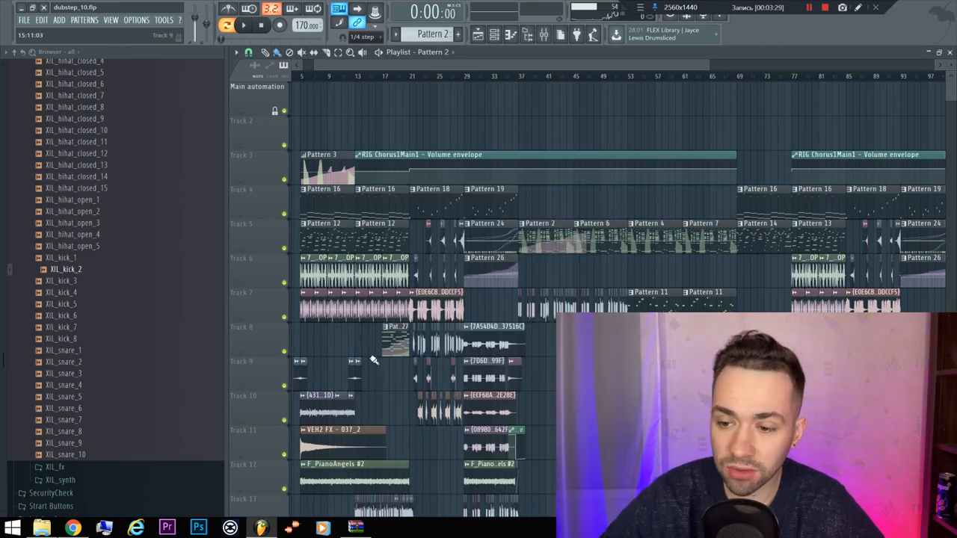
scroll(377, 363, down, 2)
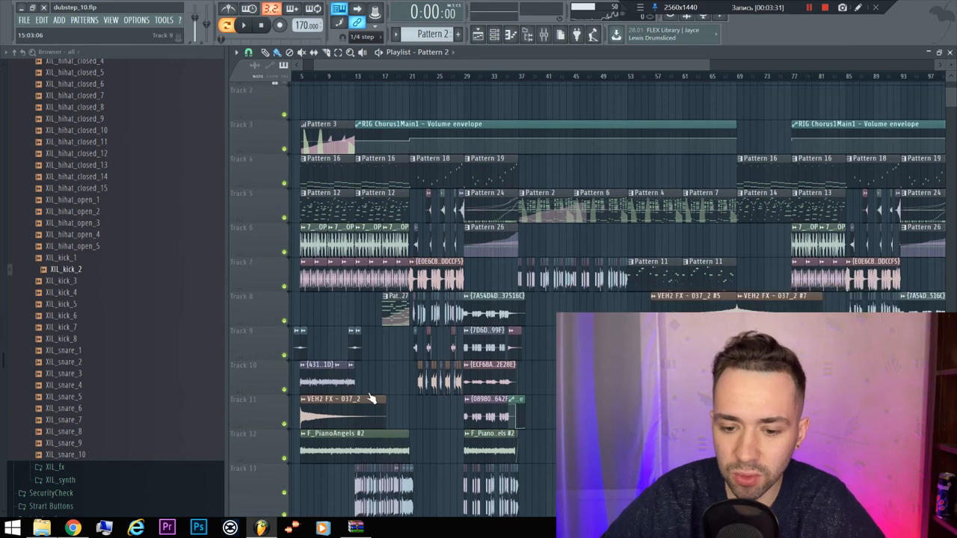
scroll(377, 362, up, 5)
scroll(388, 277, up, 3)
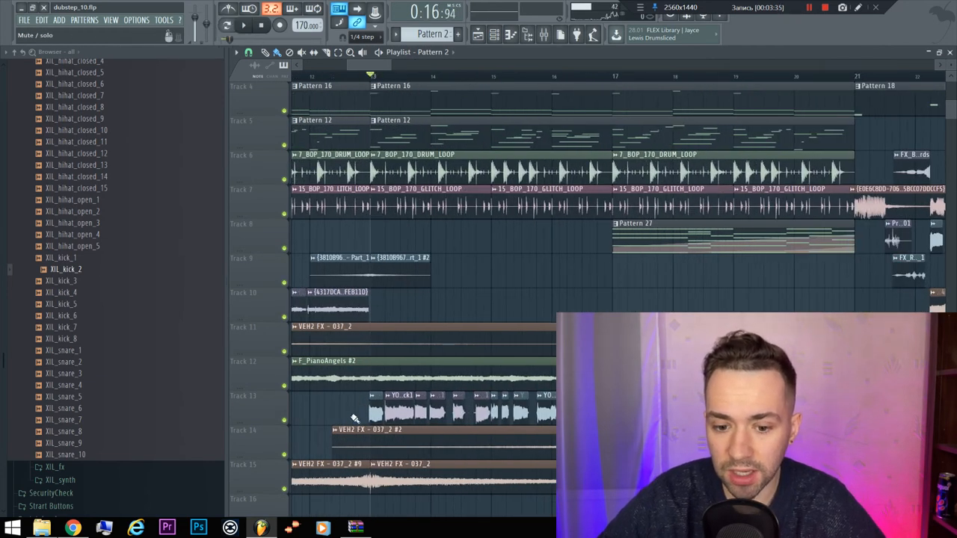
Step: Solo Track 13 and bring up the YOU Bridge1Track1 vocal sample's settings
right_click(284, 396)
double_click(374, 408)
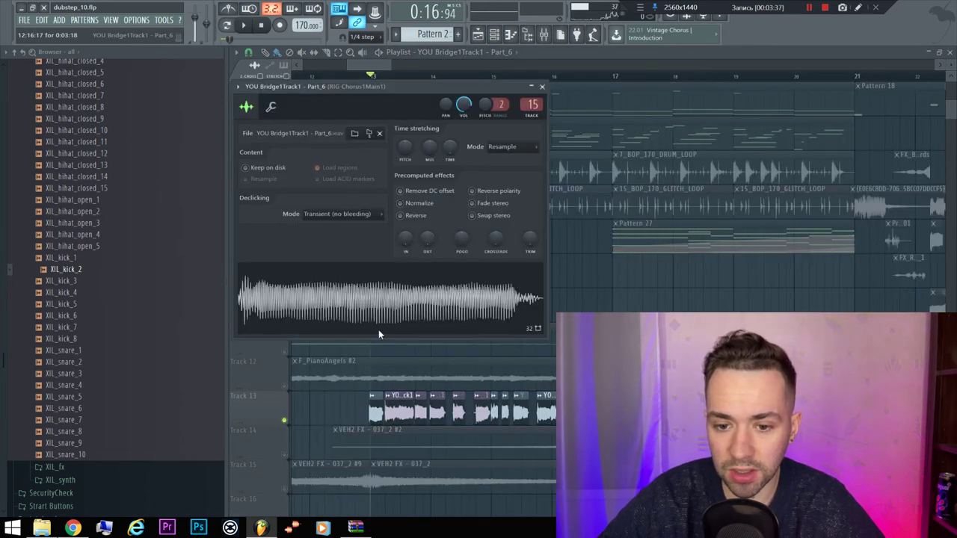
double_click(404, 403)
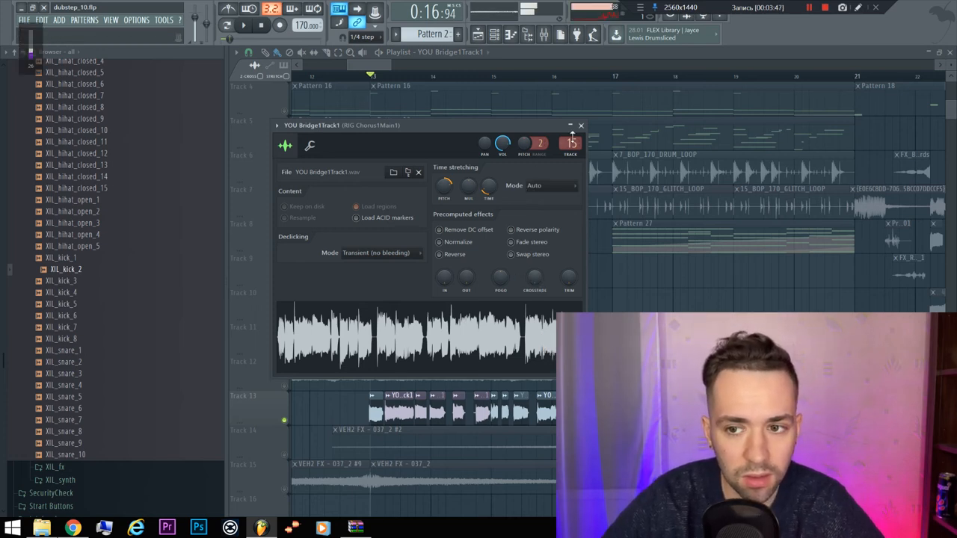
Step: Peek at the utility commands menu, then close the vocal sample's settings window
click(164, 20)
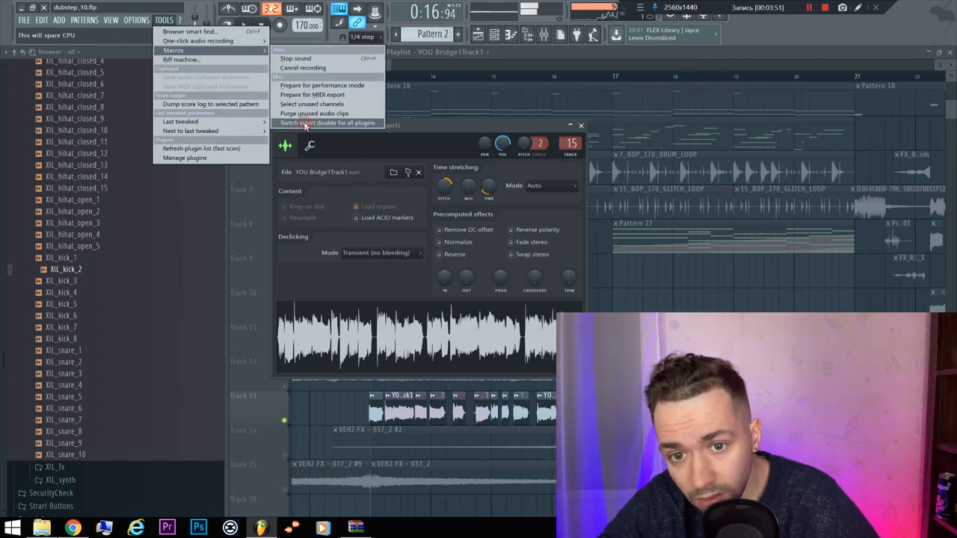
click(303, 124)
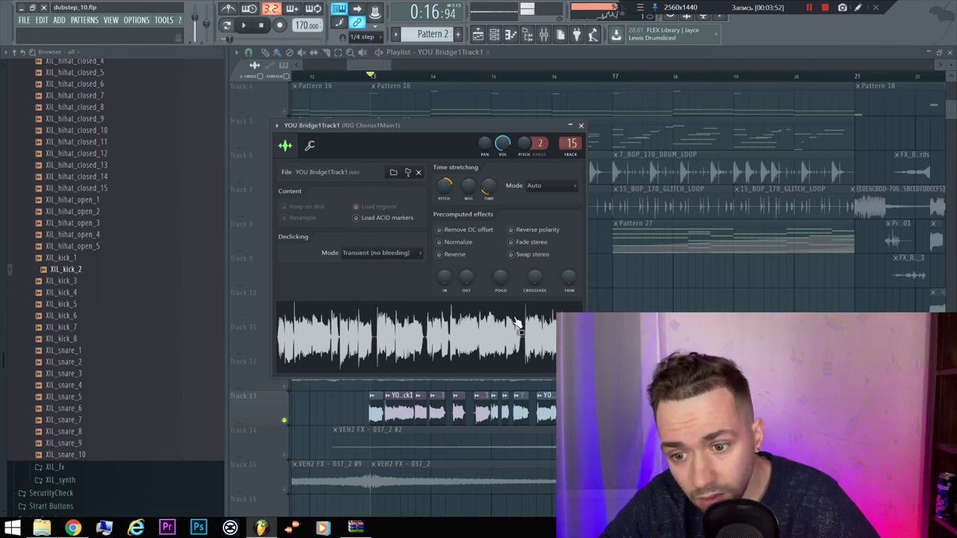
click(583, 128)
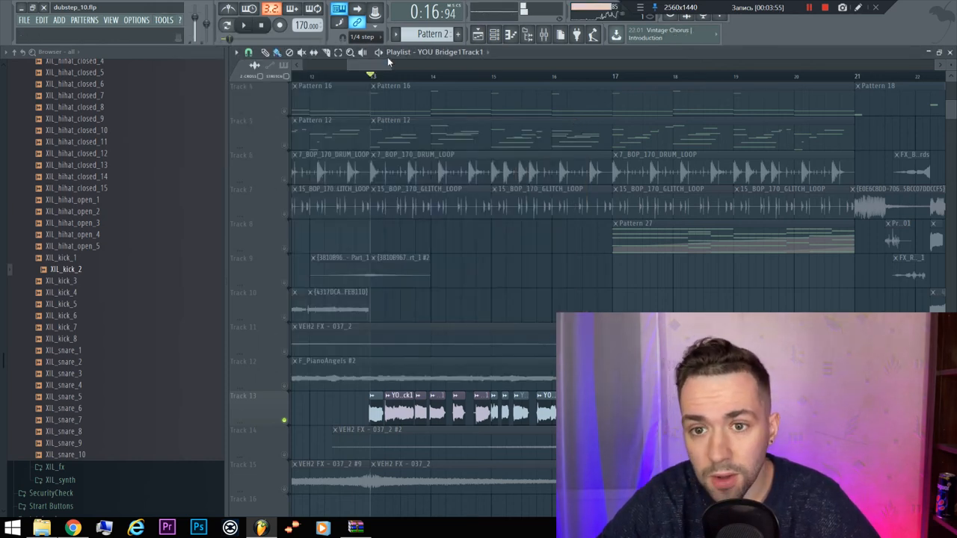
click(163, 19)
mouse_move(210, 50)
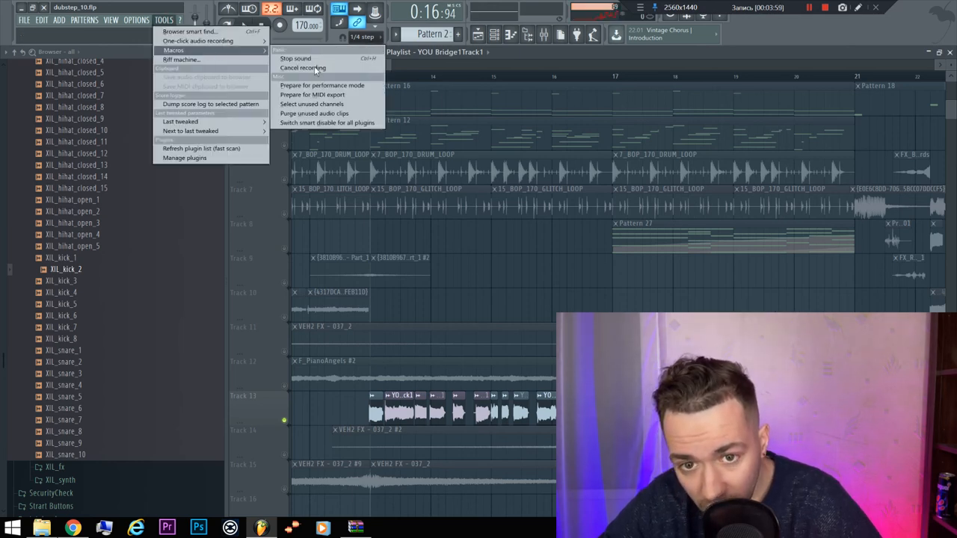
click(320, 124)
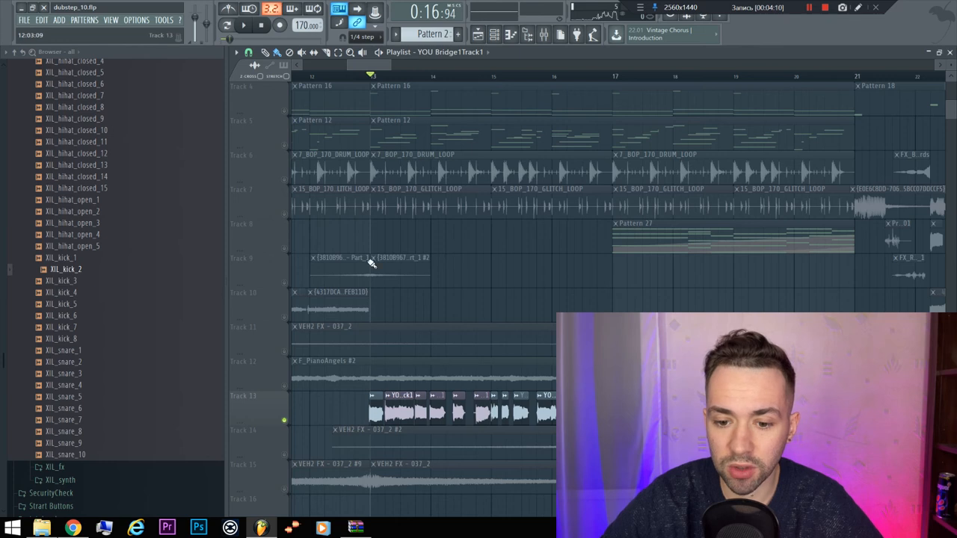
key(space)
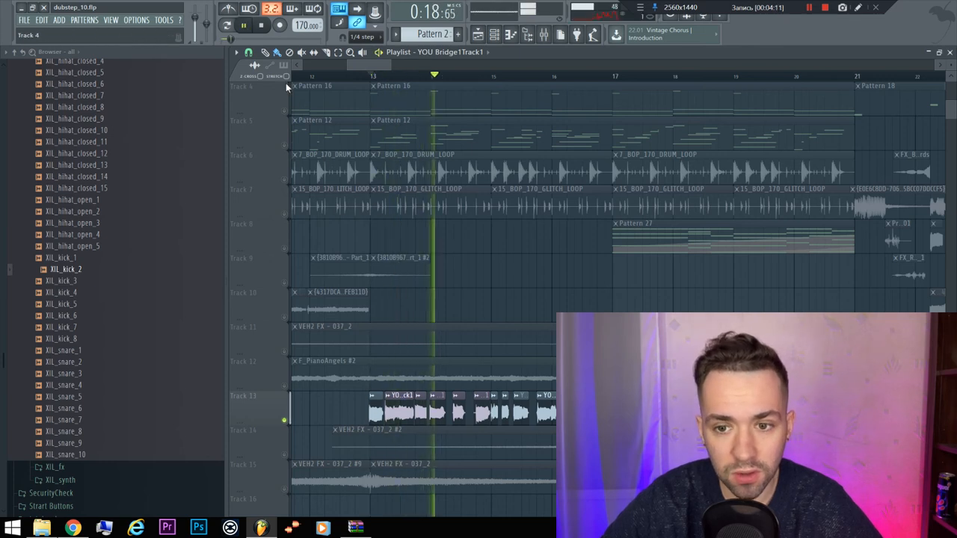
click(287, 183)
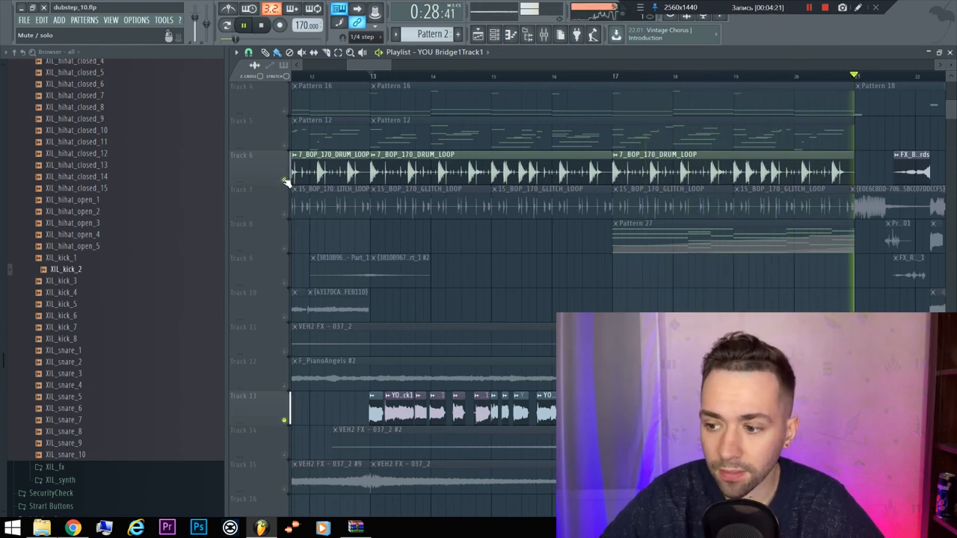
click(286, 182)
key(space)
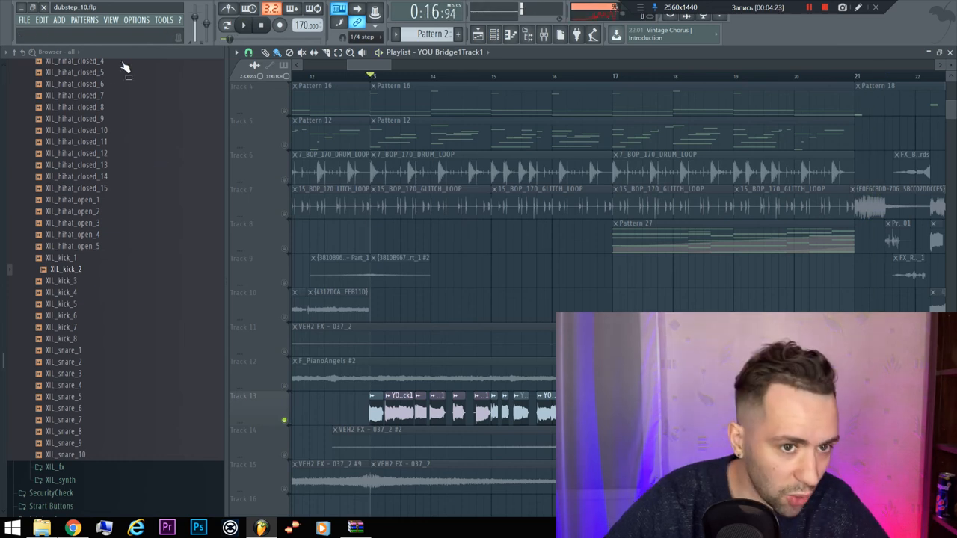
Step: Switch the browser to the projects snapshot and expand the Zero-G Vocal Factory (MULTiFORMAT) folder
click(78, 51)
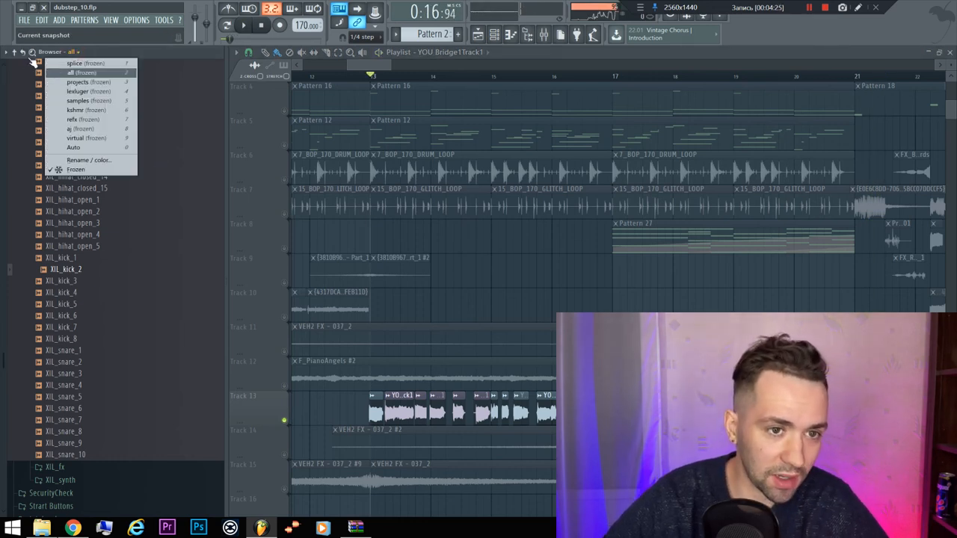
click(79, 51)
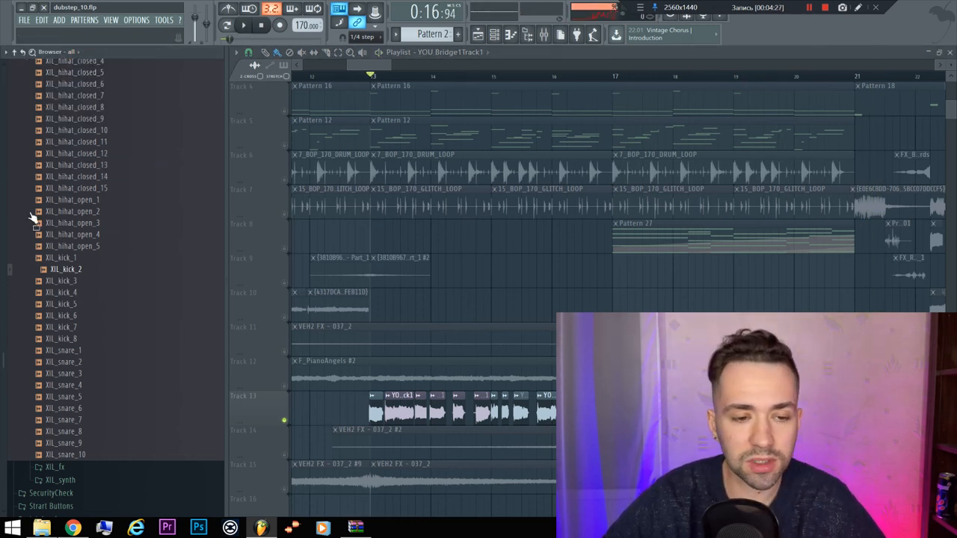
click(78, 51)
click(88, 82)
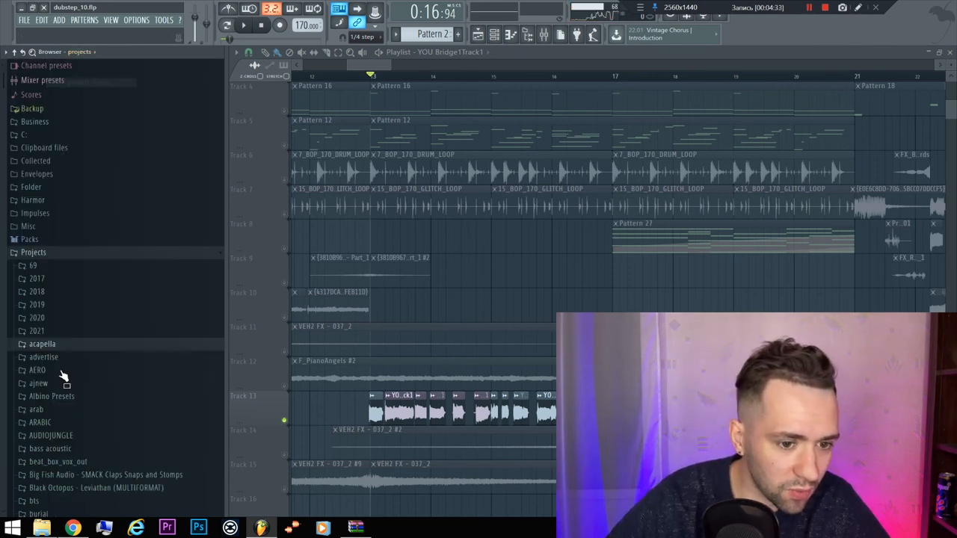
scroll(71, 383, down, 5)
scroll(71, 382, down, 8)
scroll(71, 383, down, 8)
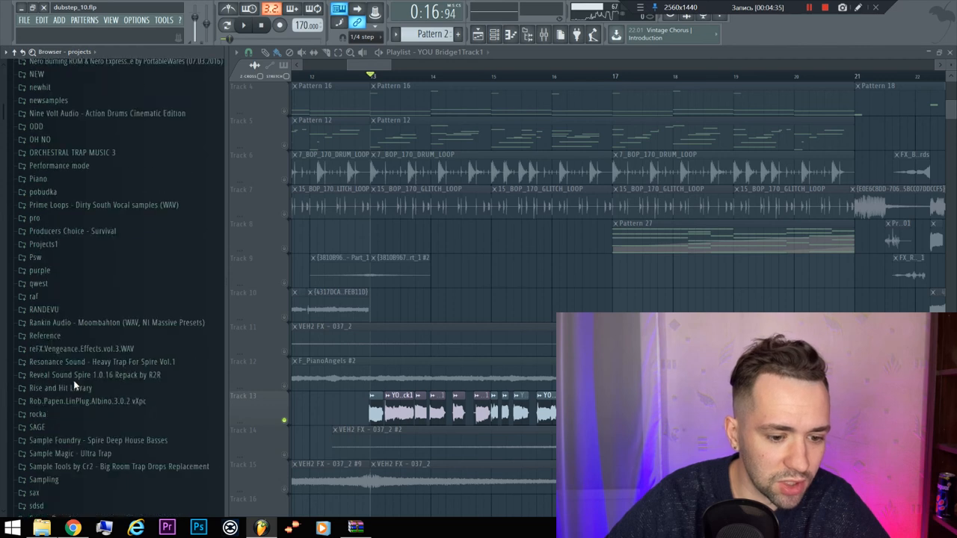
scroll(73, 380, down, 8)
scroll(74, 380, down, 6)
scroll(74, 380, down, 4)
scroll(73, 380, down, 4)
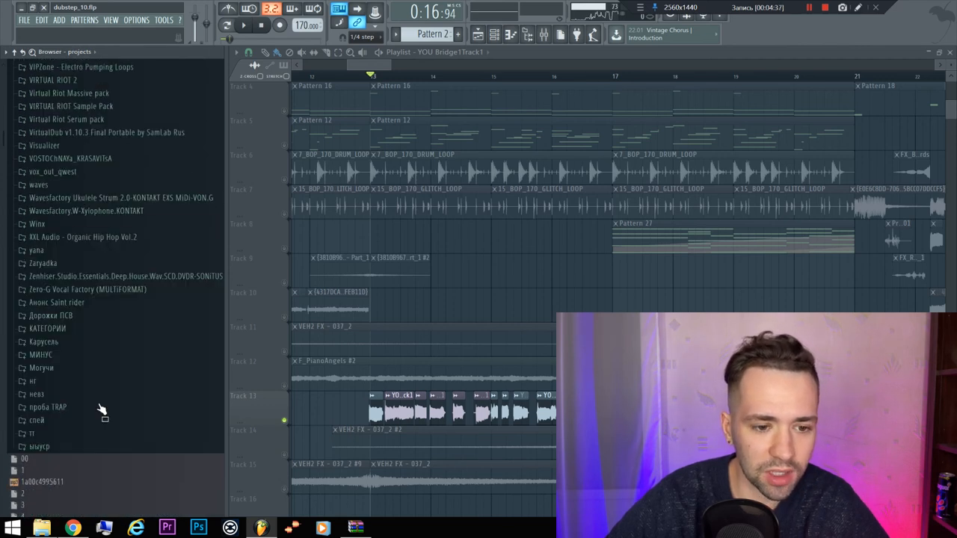
scroll(82, 351, down, 3)
click(90, 331)
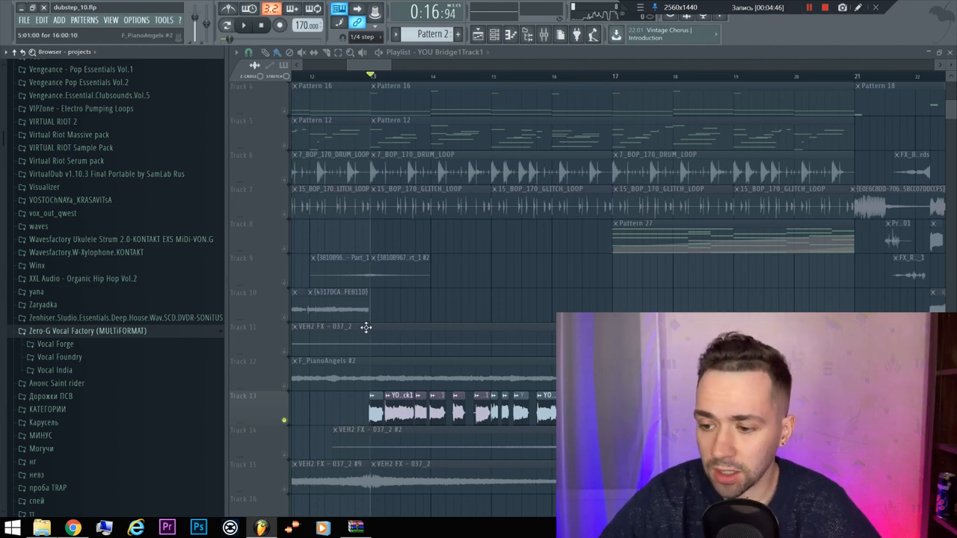
scroll(376, 320, right, 3)
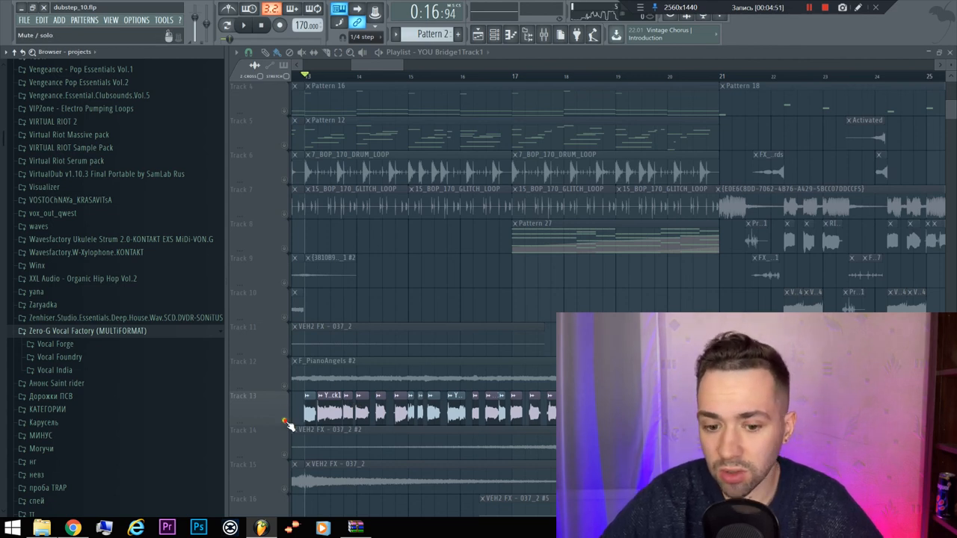
scroll(404, 293, down, 2)
scroll(404, 294, down, 2)
scroll(403, 294, down, 3)
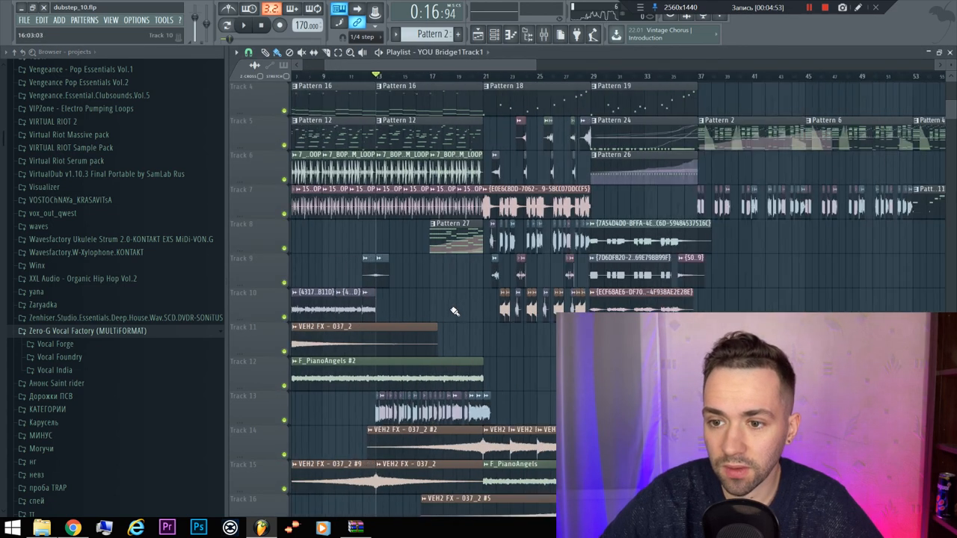
scroll(448, 307, down, 2)
scroll(451, 310, down, 2)
scroll(451, 309, up, 3)
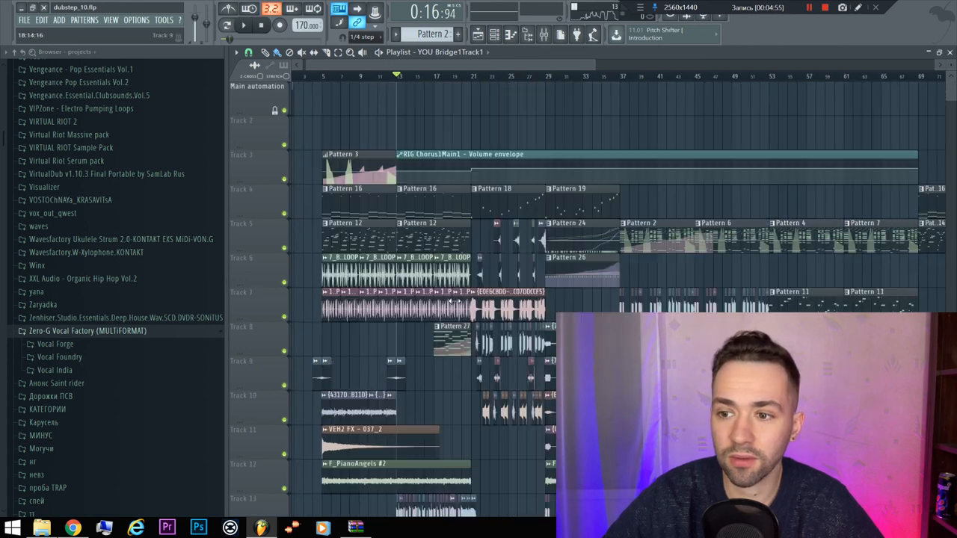